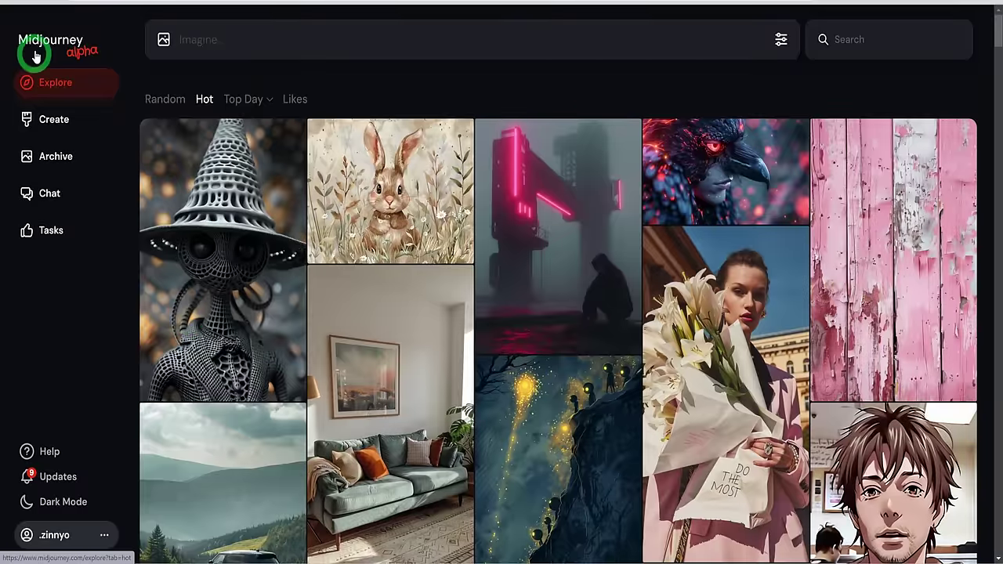
Scroll through the Midjourney Archive image grid looking for the cartoon girl artwork.
scroll(441, 365, down, 10)
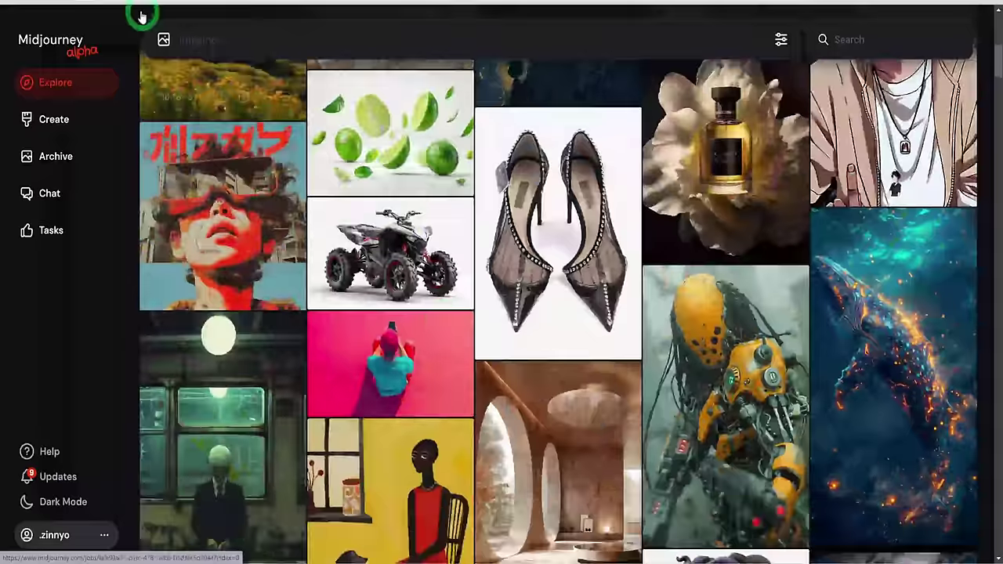
click(56, 156)
scroll(462, 267, down, 10)
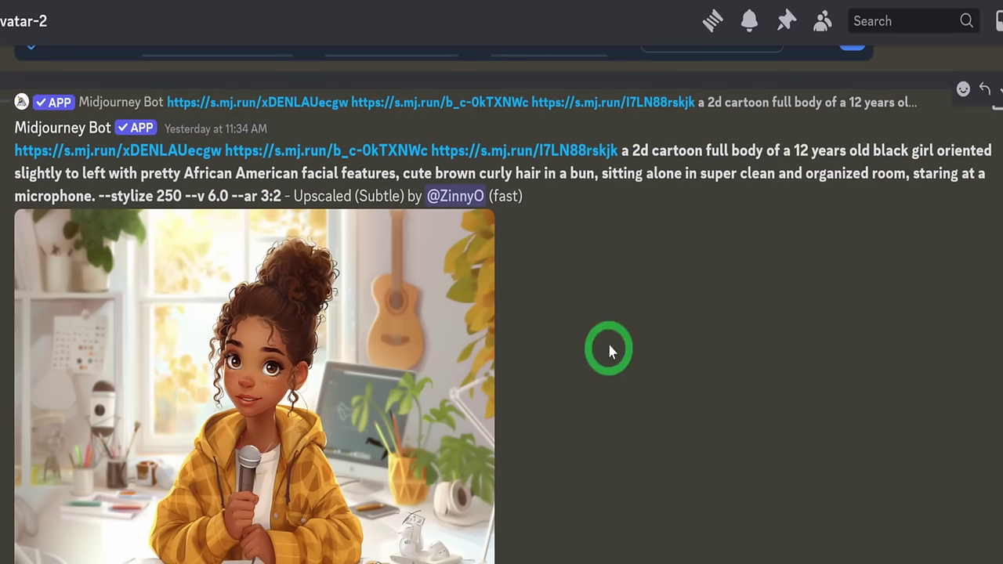
Scroll back up the avatar-2 channel to the Midjourney bot's upscaled cartoon girl images.
scroll(396, 291, up, 5)
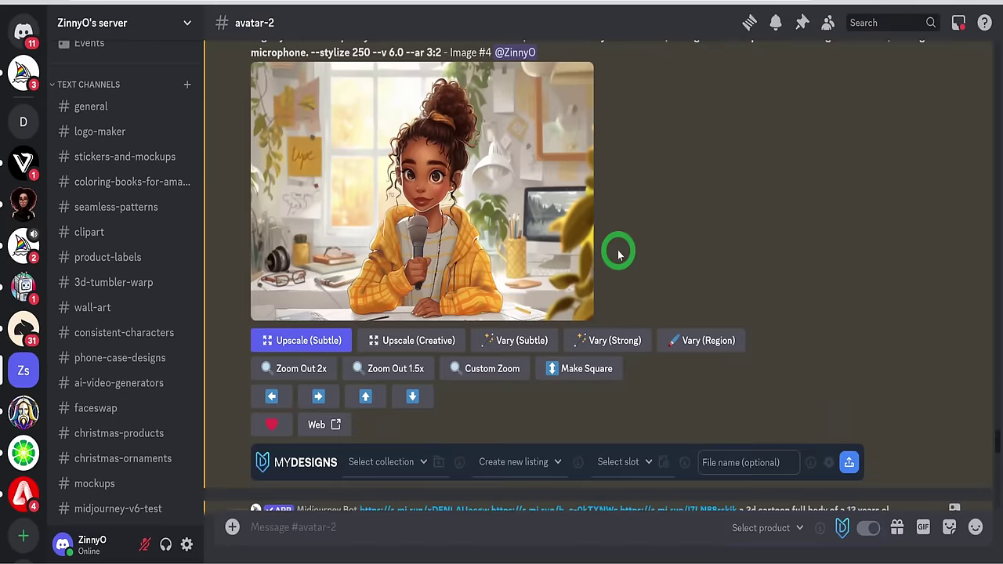
scroll(617, 255, up, 1)
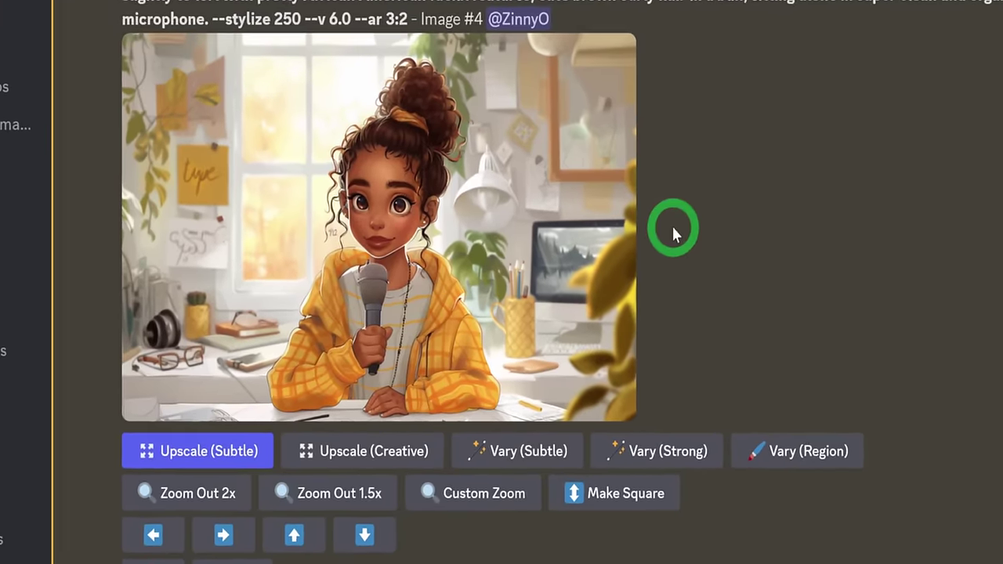
scroll(694, 216, up, 1)
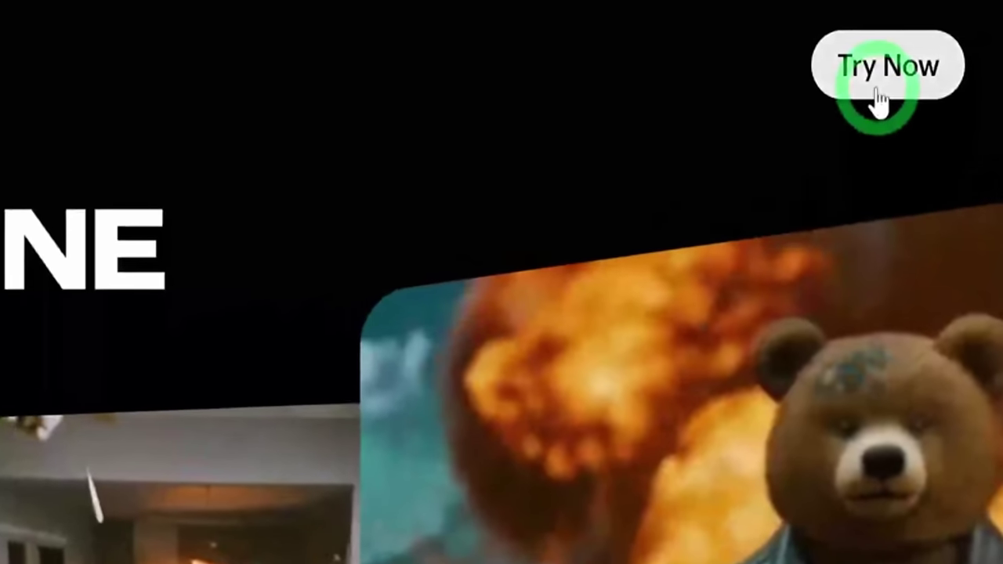
Launch Dream Machine via Try Now and reach the Create page showing 117 generations left.
click(941, 45)
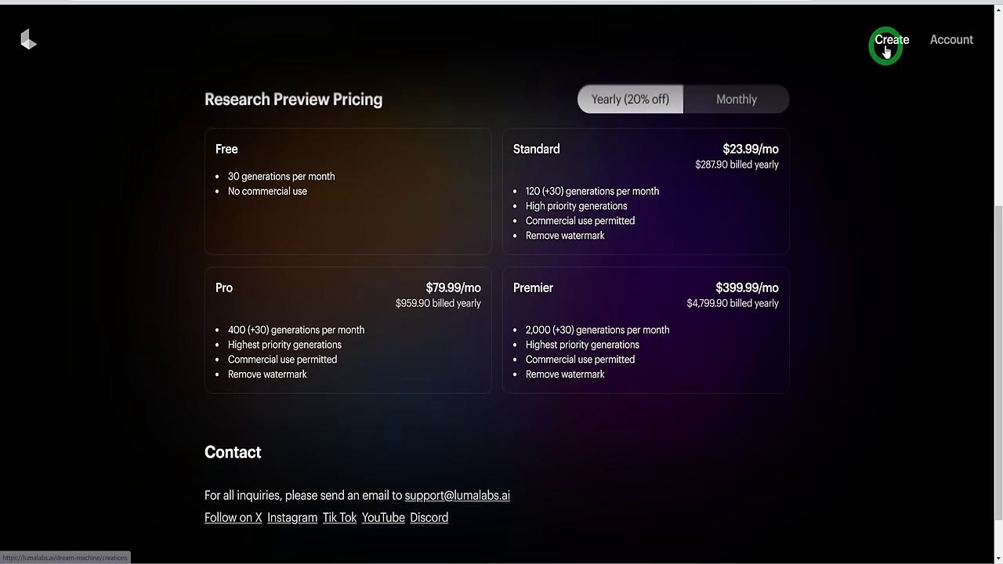
click(891, 43)
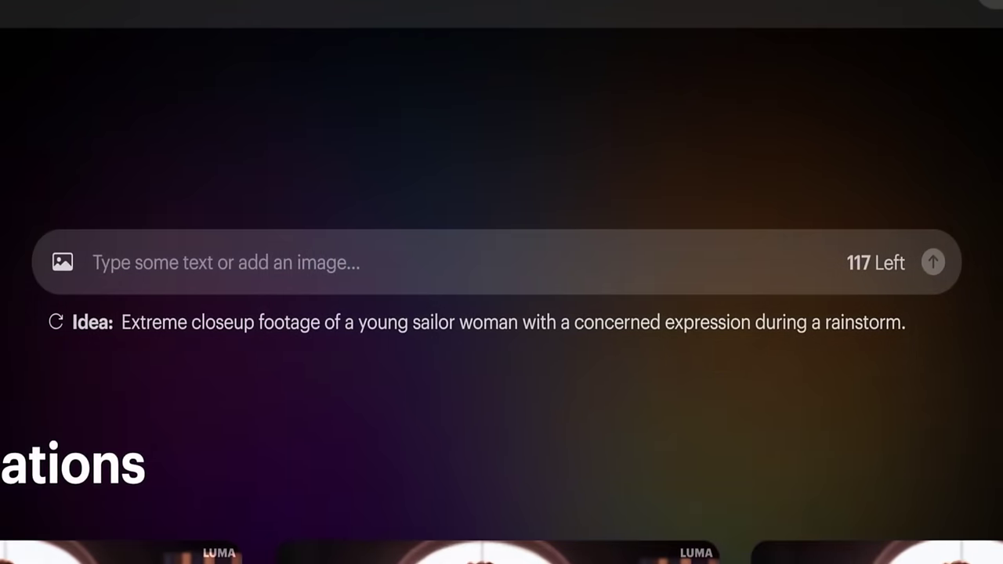
Attach the girl-with-guitar image as start frame and paste the 2d cartoon singing, zoom-in prompt.
click(54, 263)
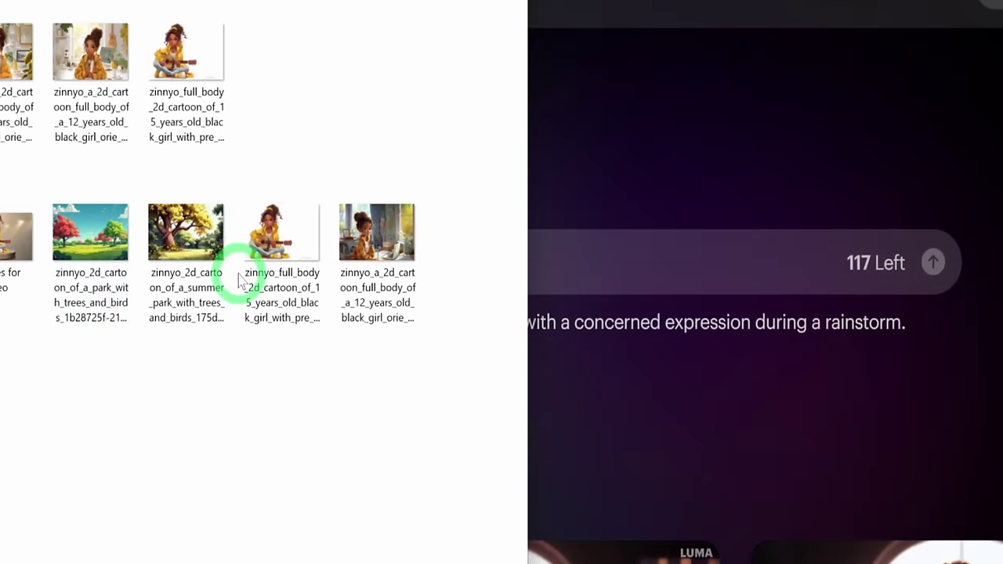
click(24, 290)
key(Return)
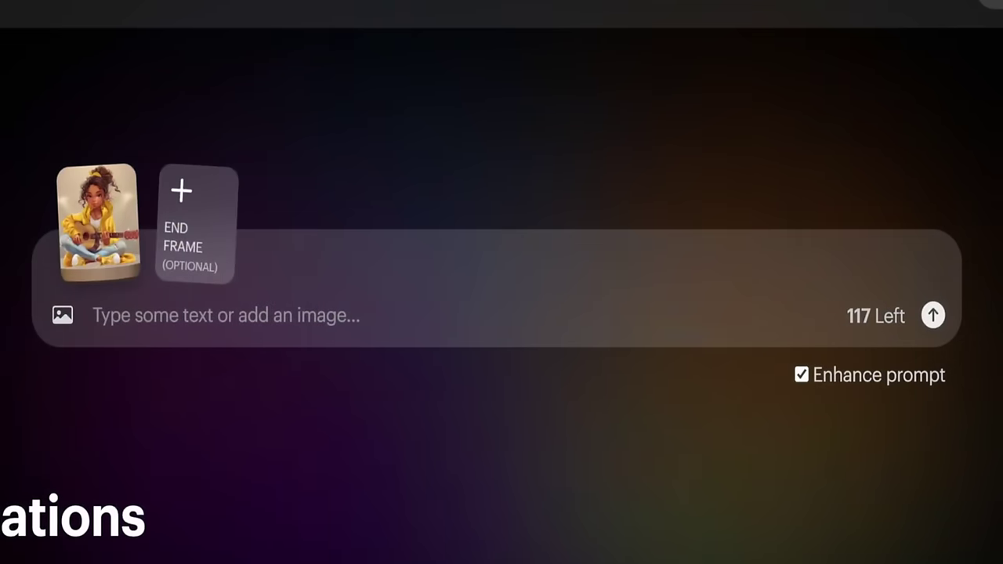
text(2d cartoon of a 15-year-old black girl with pretty African American facial features, cute brown curly hair in a bun, sitting on the floor with legs crossed. Playing guitar and singing. No drastic movements, zoom in gradually and gently on the character.)
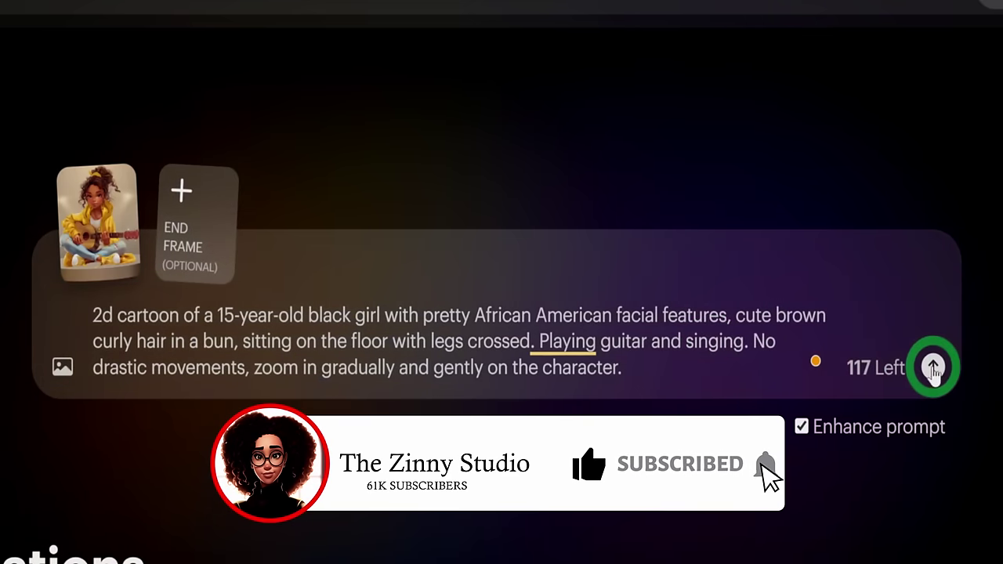
Generate the 5-second guitar-girl clip and download it from the player's ⋮ menu.
click(930, 365)
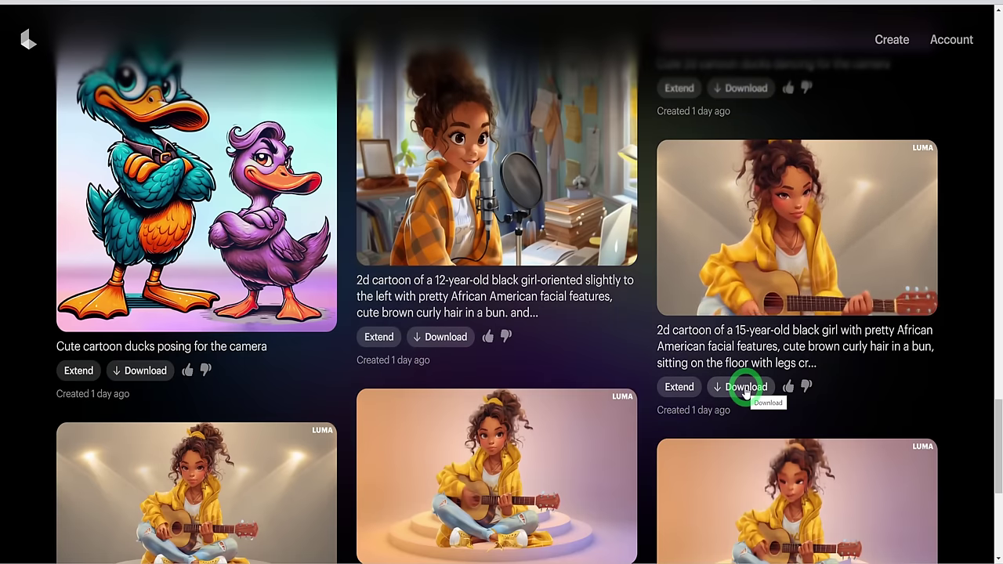
click(746, 385)
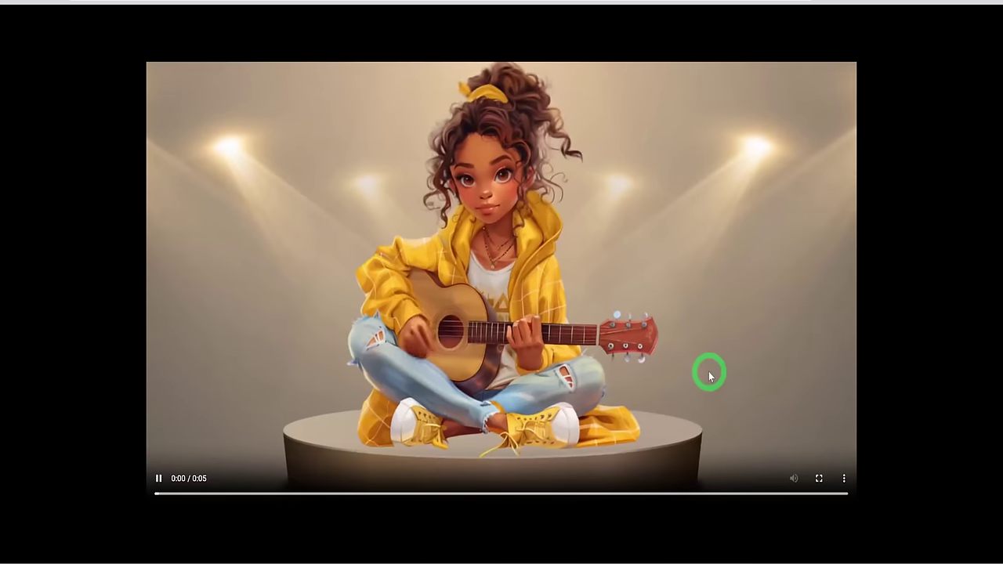
click(844, 480)
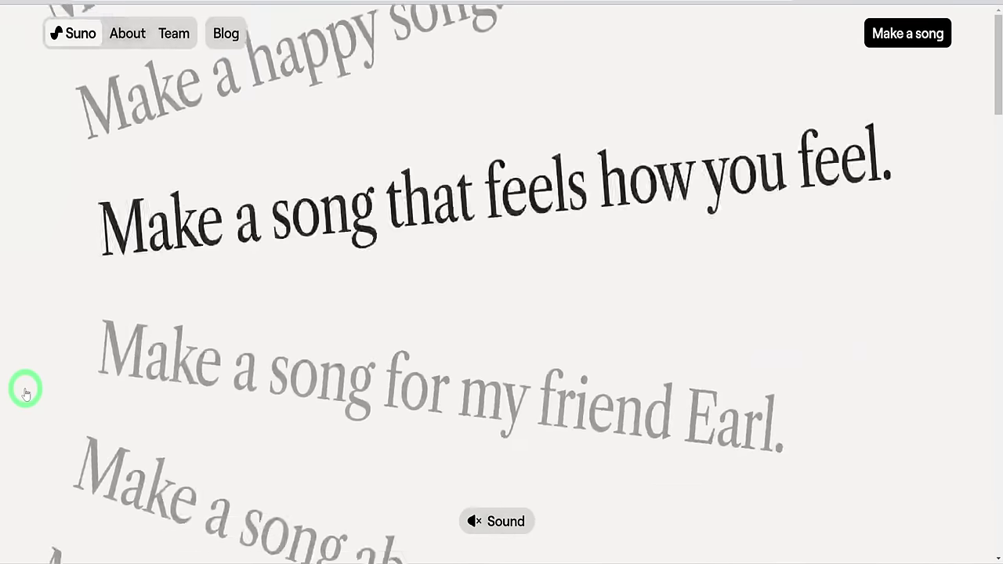
Launch the Suno app with Make a song and go to the Explore music styles page.
scroll(26, 392, down, 5)
scroll(116, 342, down, 5)
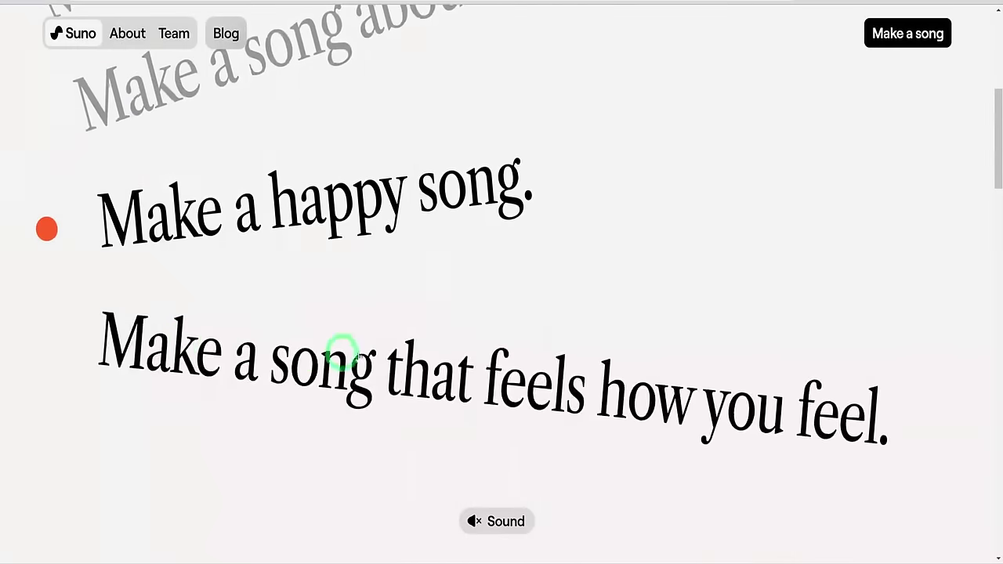
click(936, 31)
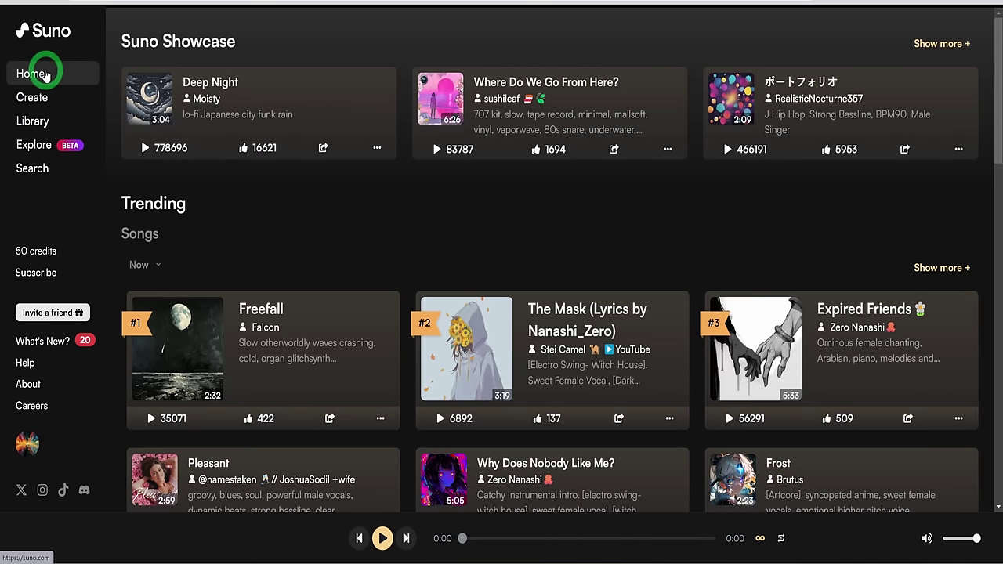
scroll(428, 217, down, 5)
scroll(431, 219, down, 6)
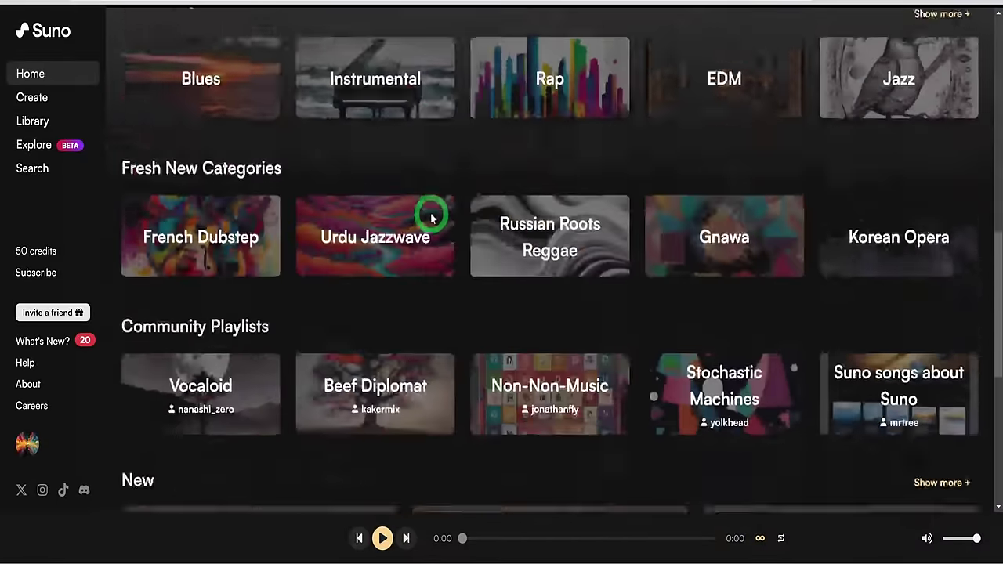
scroll(431, 218, down, 3)
scroll(431, 218, up, 12)
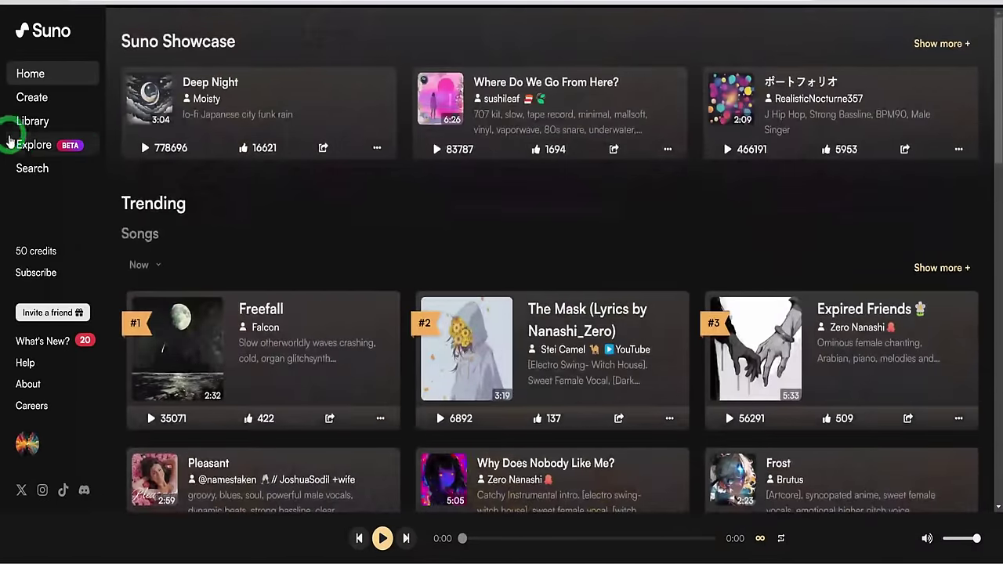
click(22, 146)
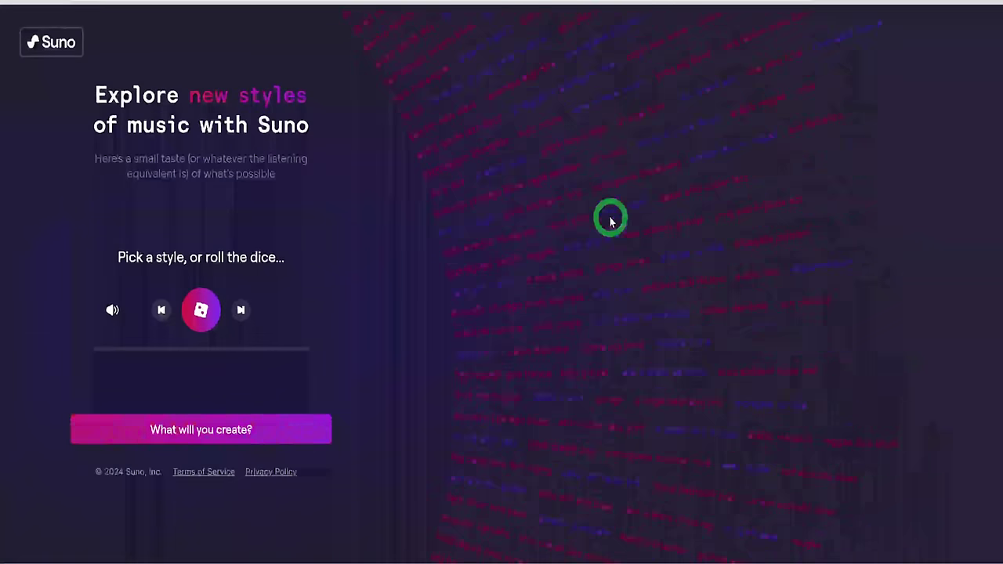
Play sample songs from several style tags, including afro house dembow, then return to the home feed.
click(417, 92)
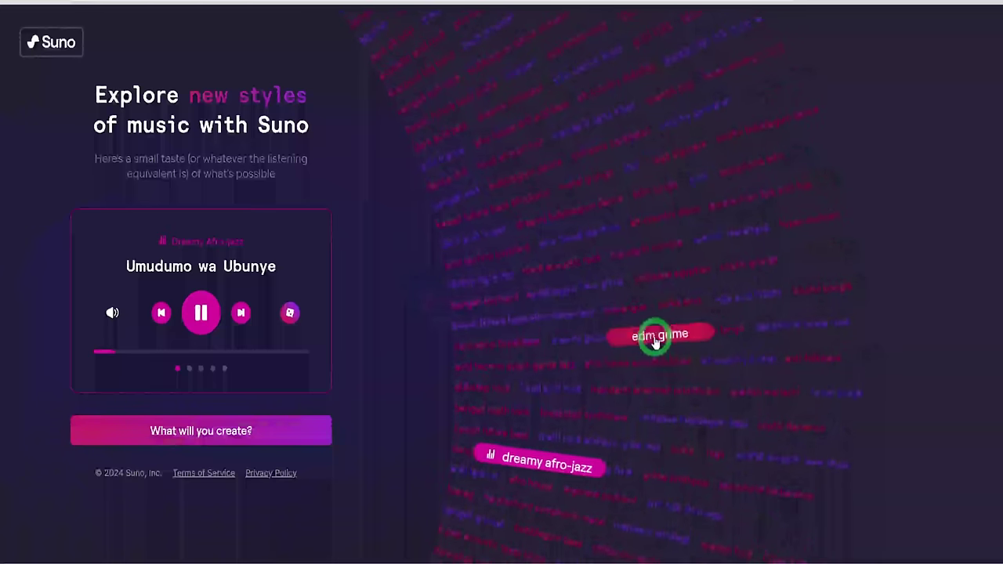
click(592, 250)
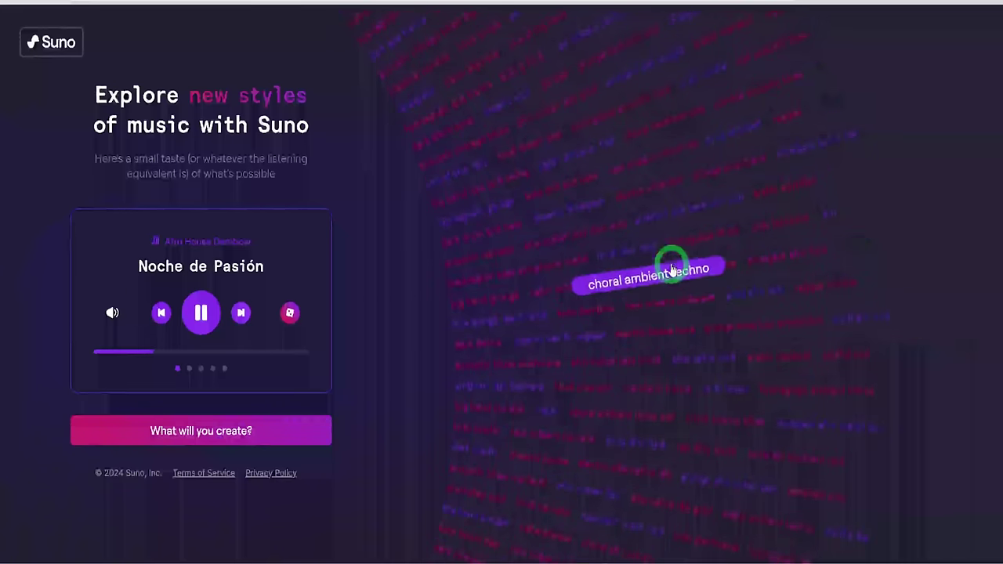
click(430, 136)
click(431, 139)
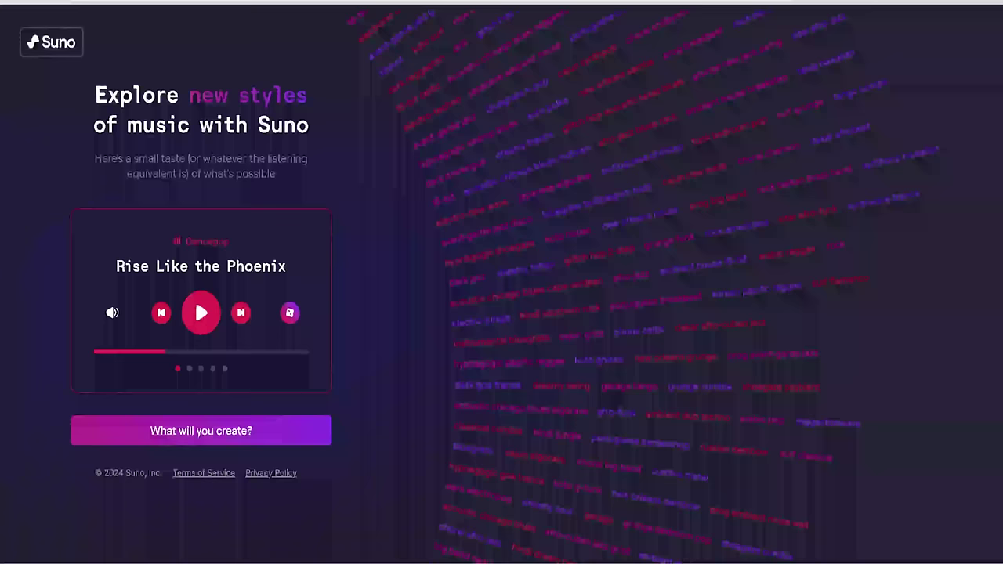
click(62, 47)
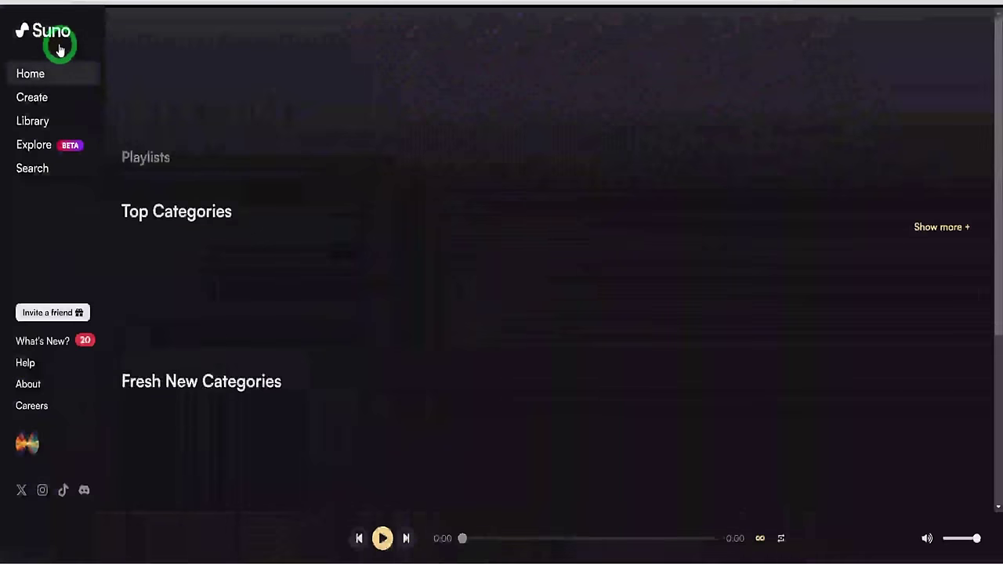
On the Create page, revise the ballad description's singer to '15years old girl playing guitar'.
click(44, 97)
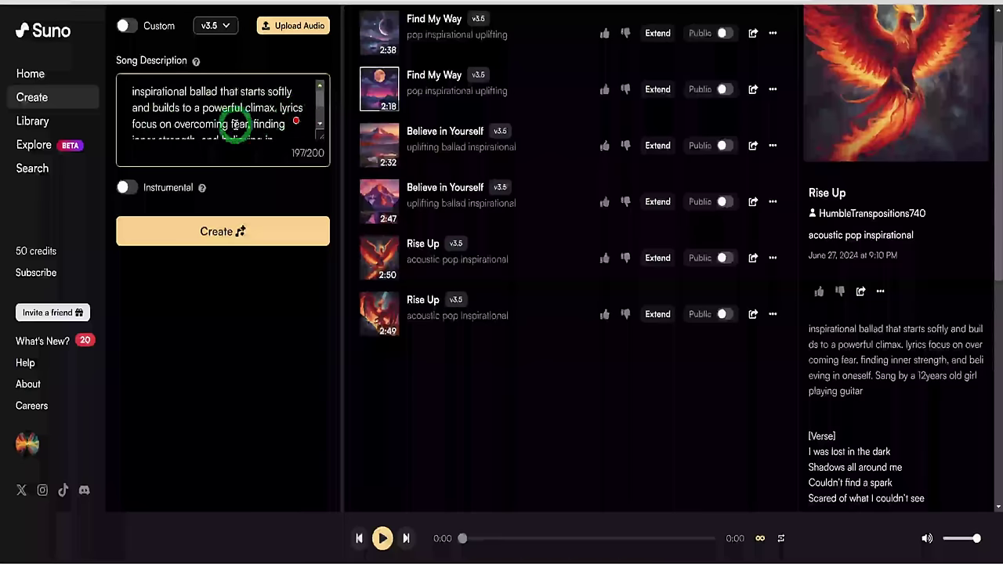
scroll(320, 127, down, 2)
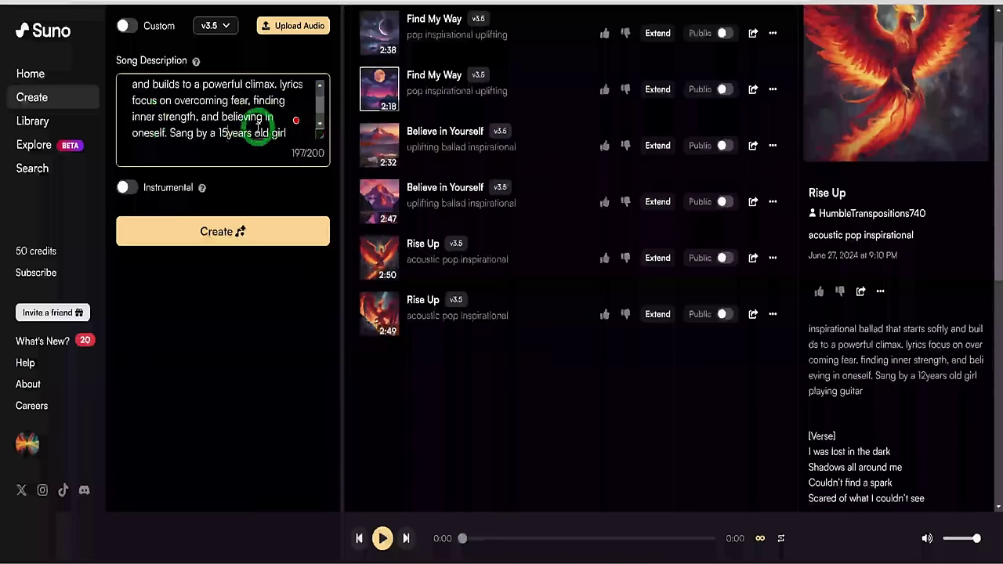
click(319, 127)
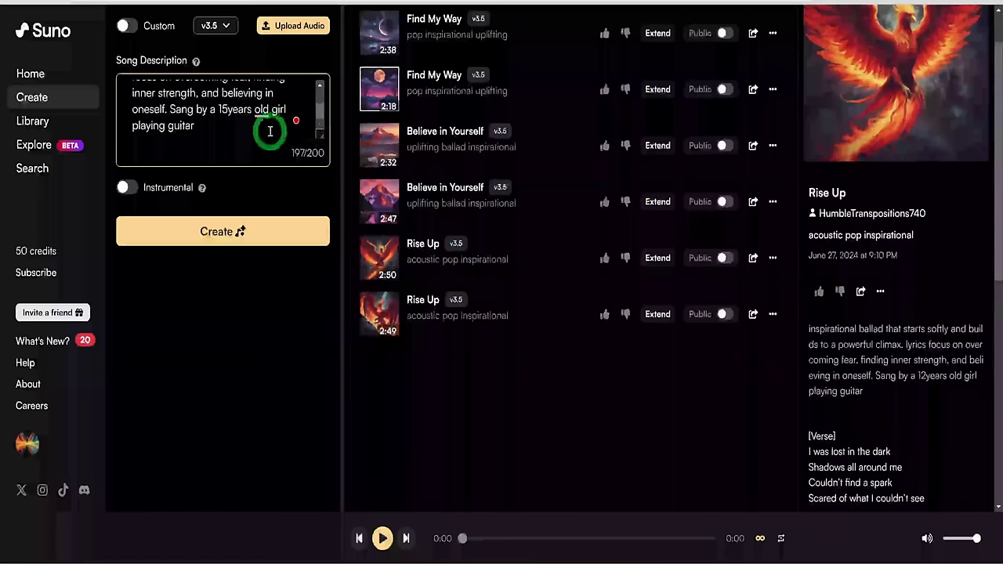
Create two 'Believe in Me' songs from the description, then play the Rise Up (2:50) track.
click(178, 235)
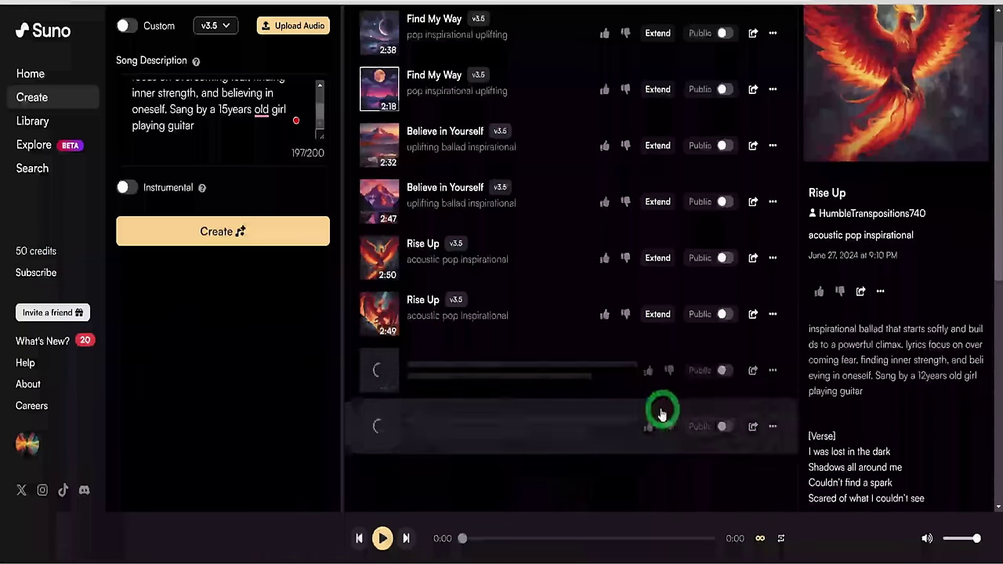
click(379, 263)
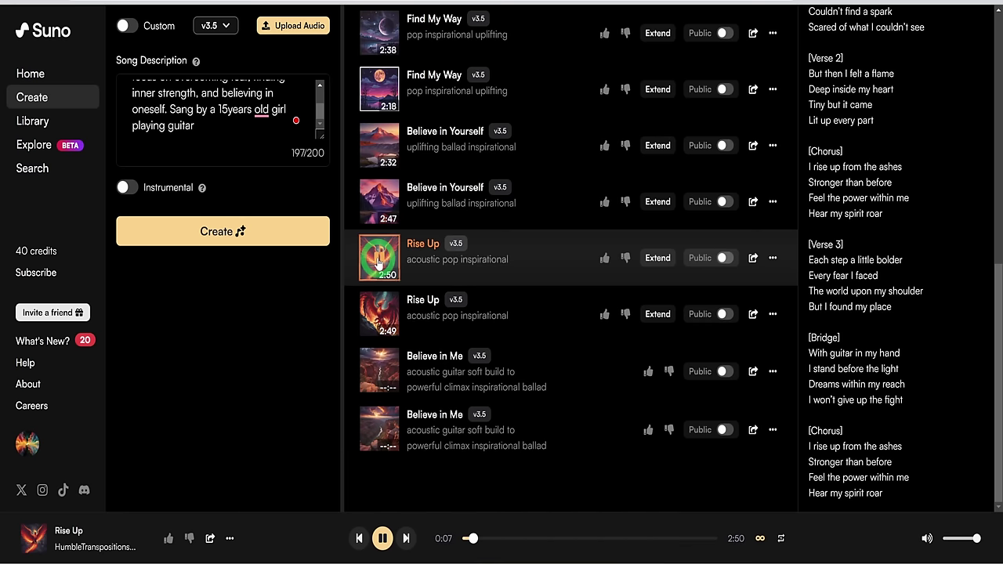
Read through the Rise Up lyrics while it plays, pausing at 0:34 and reselecting the song.
scroll(875, 269, up, 2)
scroll(874, 269, down, 1)
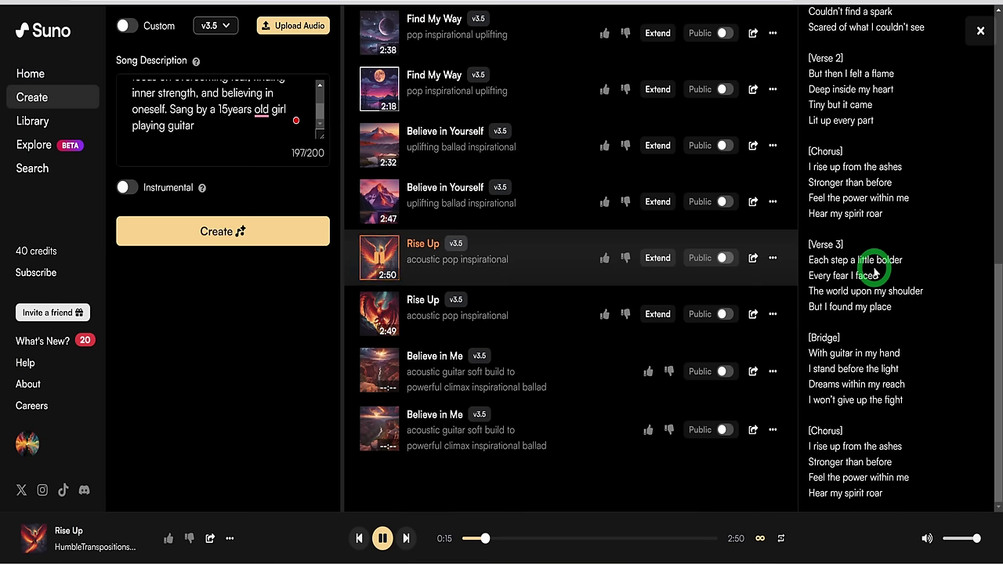
scroll(875, 271, up, 3)
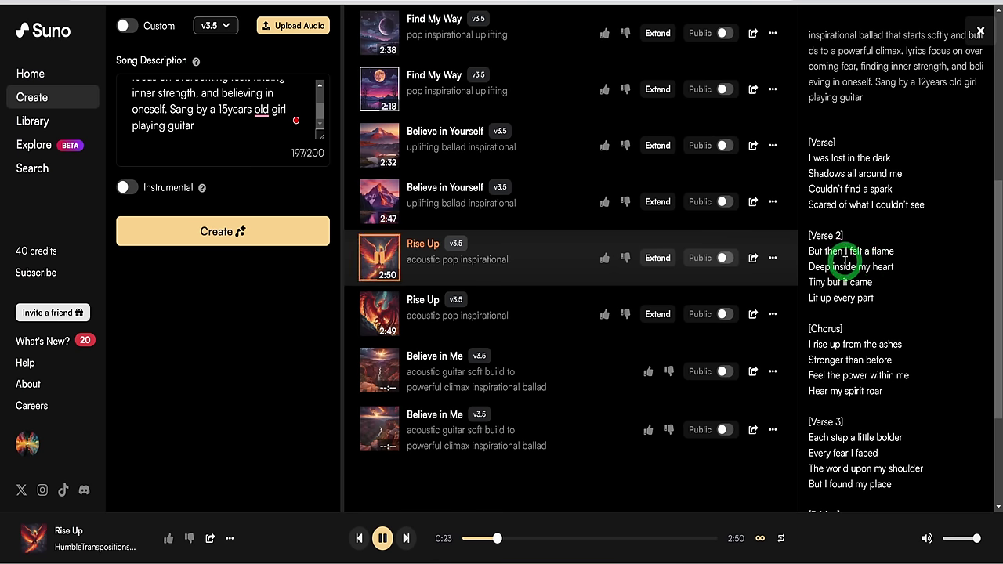
scroll(854, 265, down, 1)
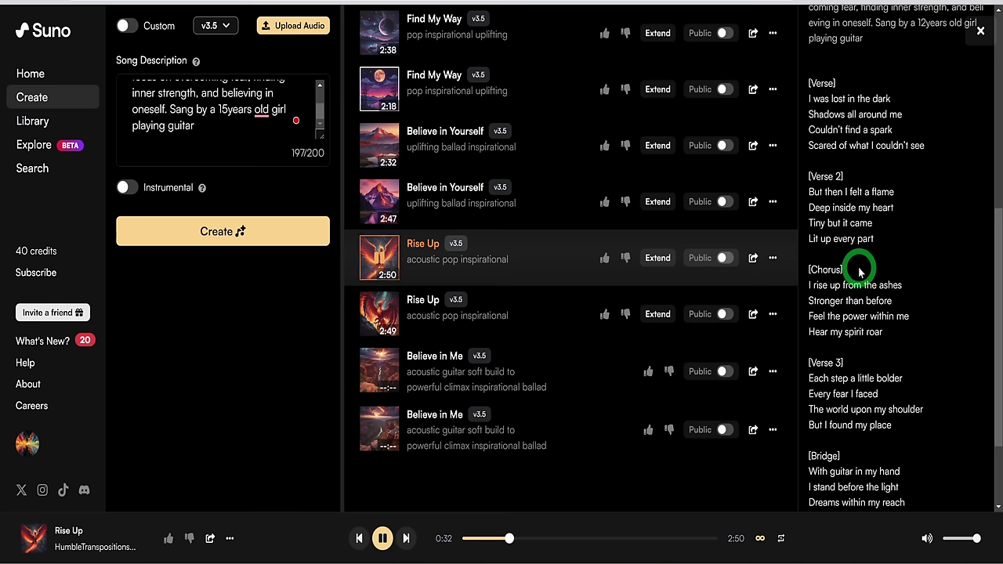
click(383, 538)
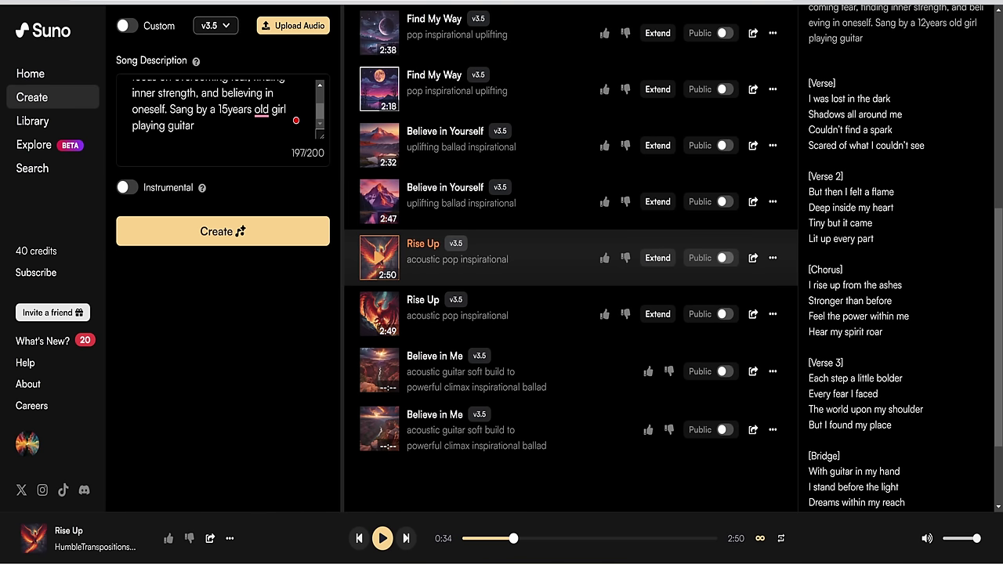
click(363, 265)
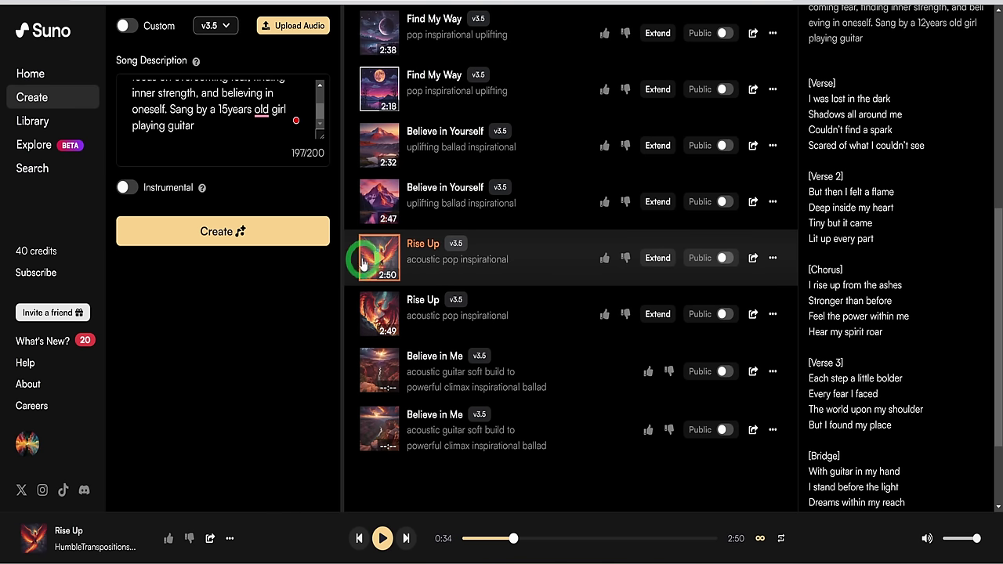
Download the Rise Up song from Suno as an audio file.
click(772, 258)
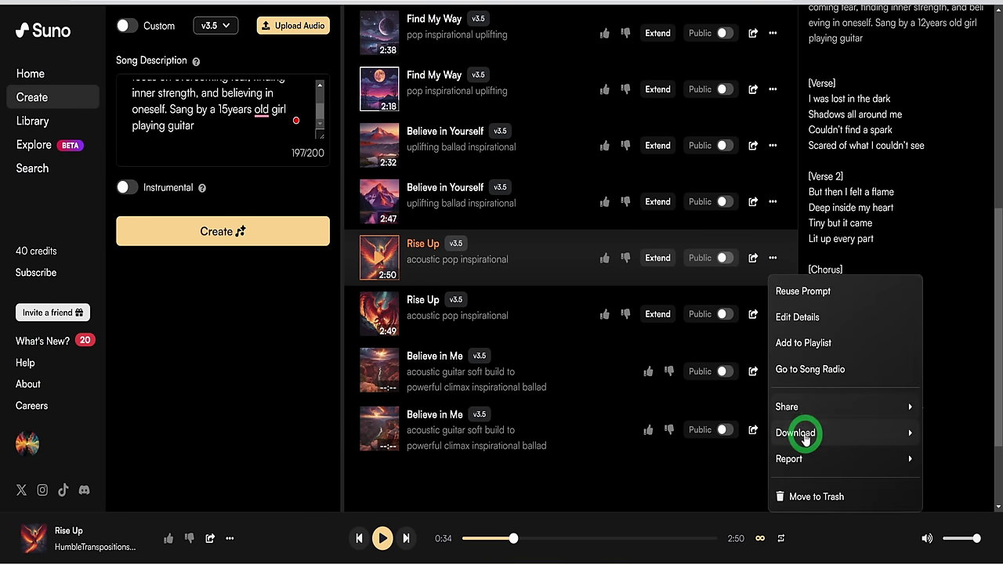
mouse_move(797, 432)
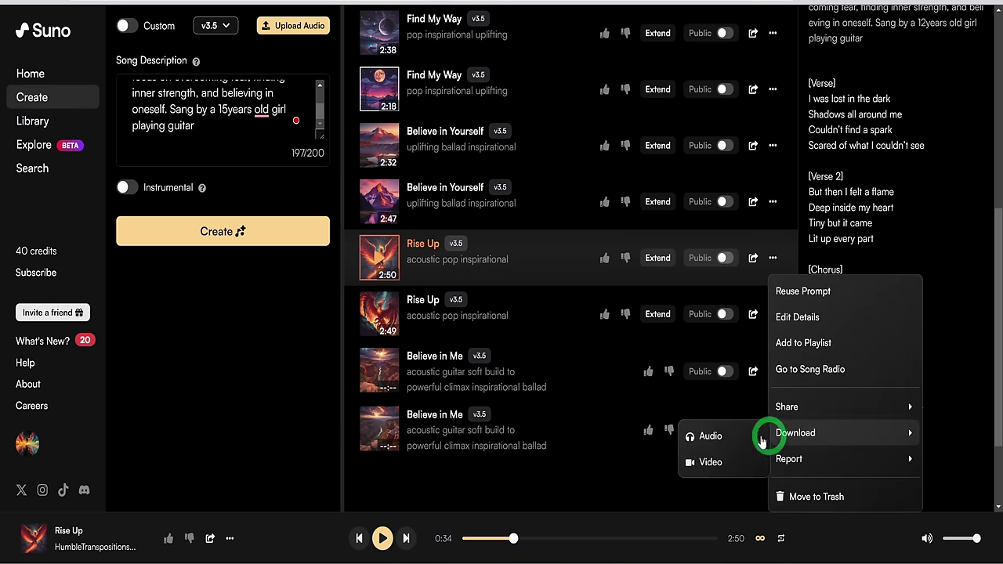
click(712, 437)
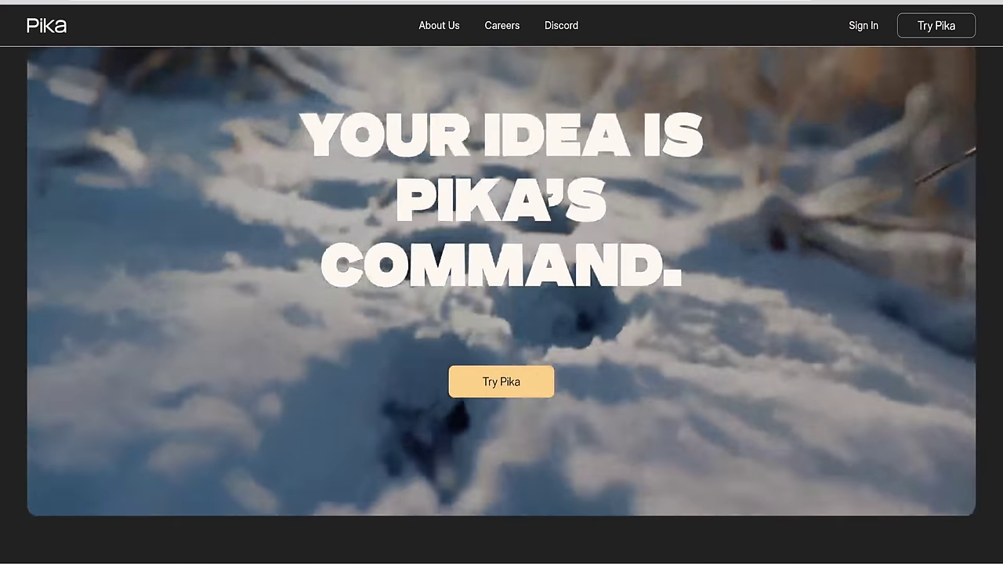
Sign in to Pika and attach video file 1 (1360×752 cartoon guitar girl) as the input.
click(862, 25)
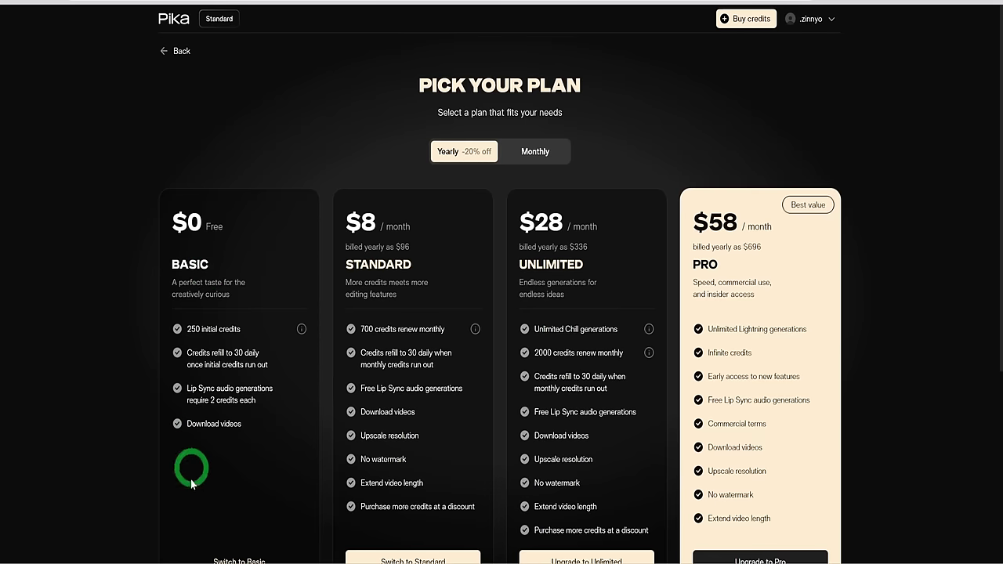
scroll(191, 489, down, 3)
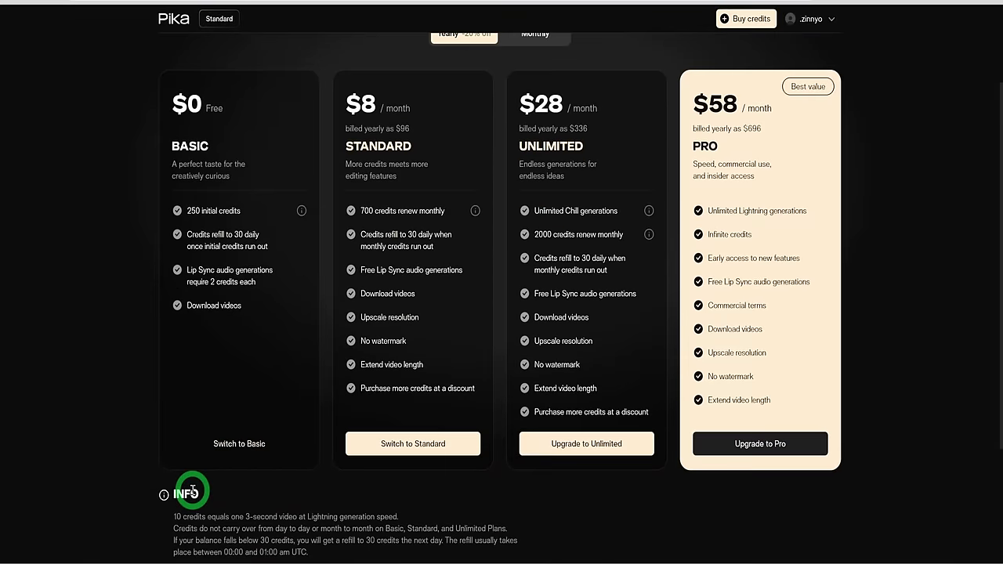
scroll(179, 455, up, 3)
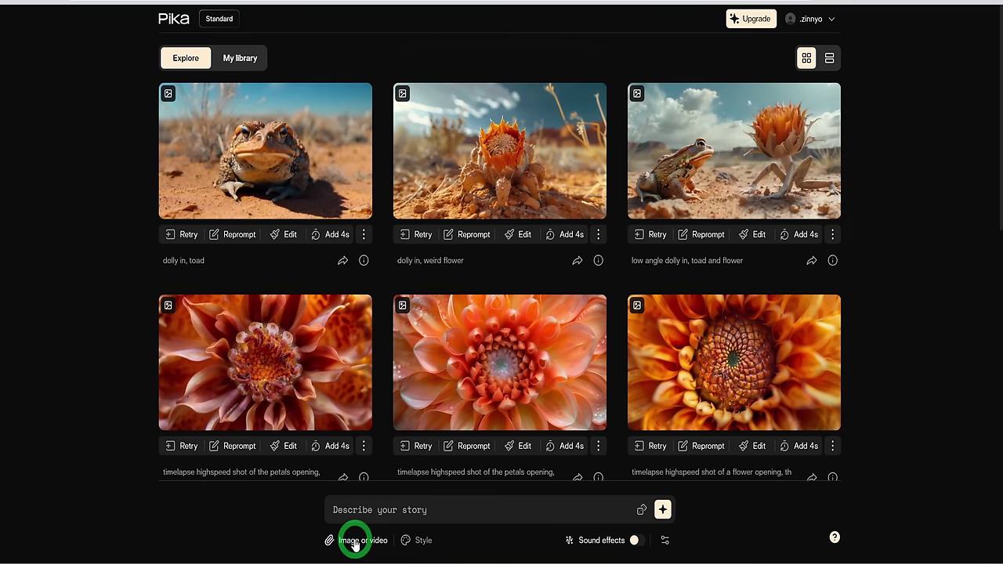
click(355, 541)
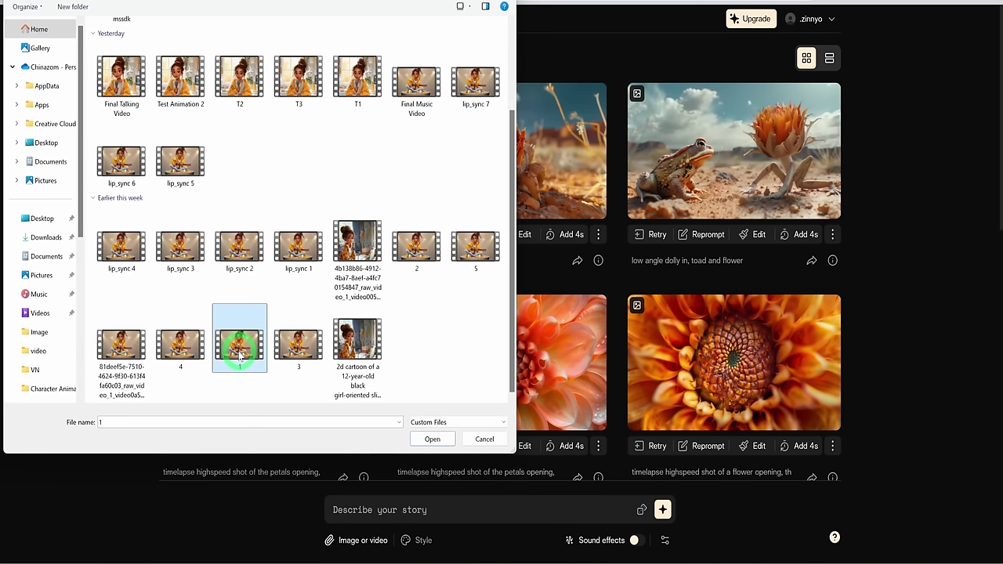
click(432, 439)
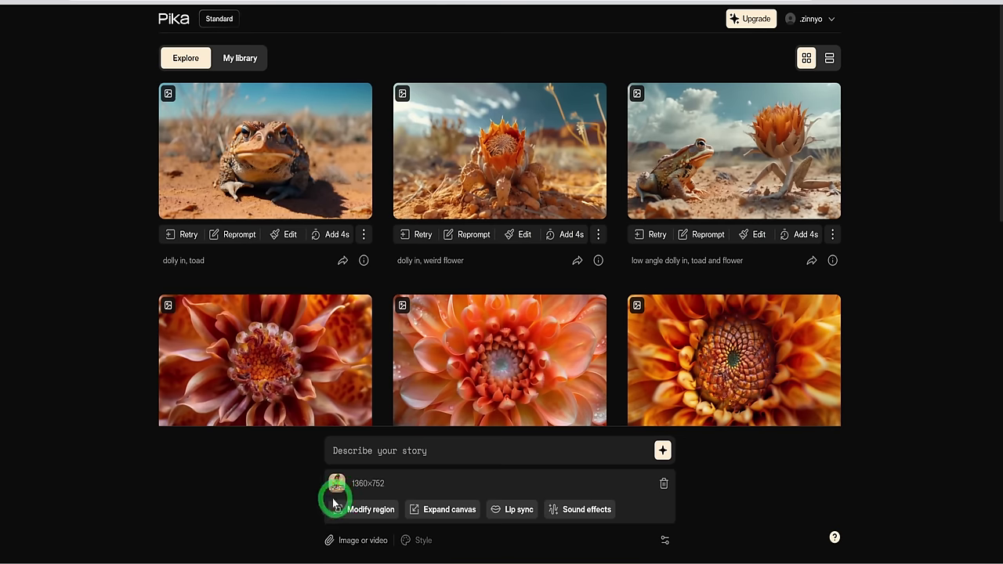
Add the uploaded song mp3 as lip-sync audio, keep the trim, and generate.
click(510, 515)
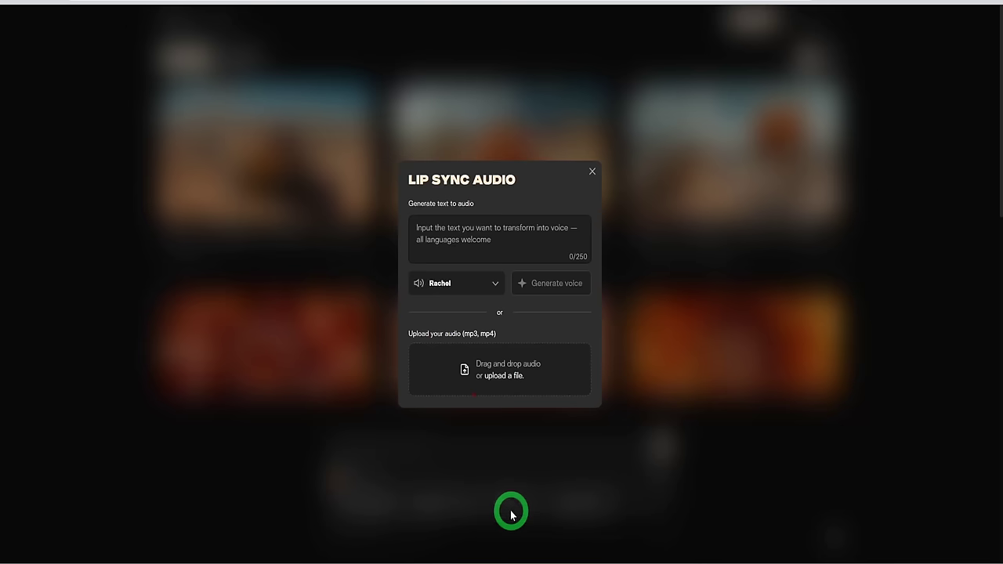
click(552, 371)
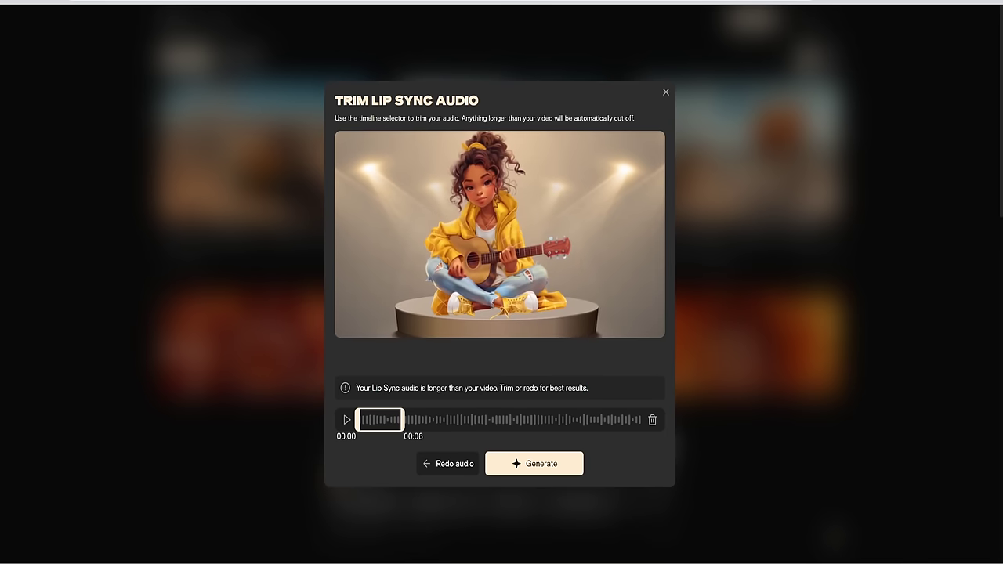
click(532, 461)
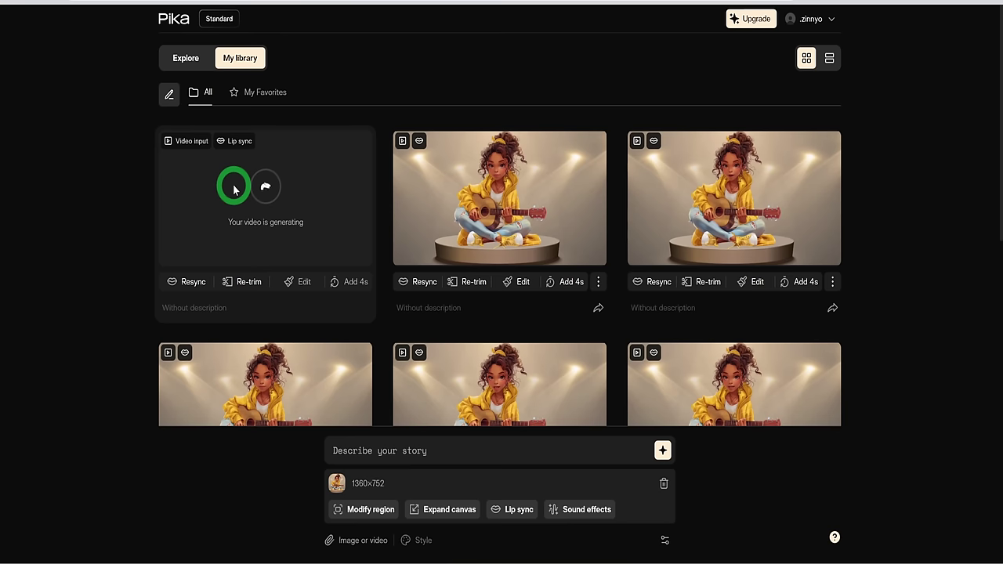
Download a finished lip-synced guitar-girl video from the Pika library.
scroll(713, 180, down, 3)
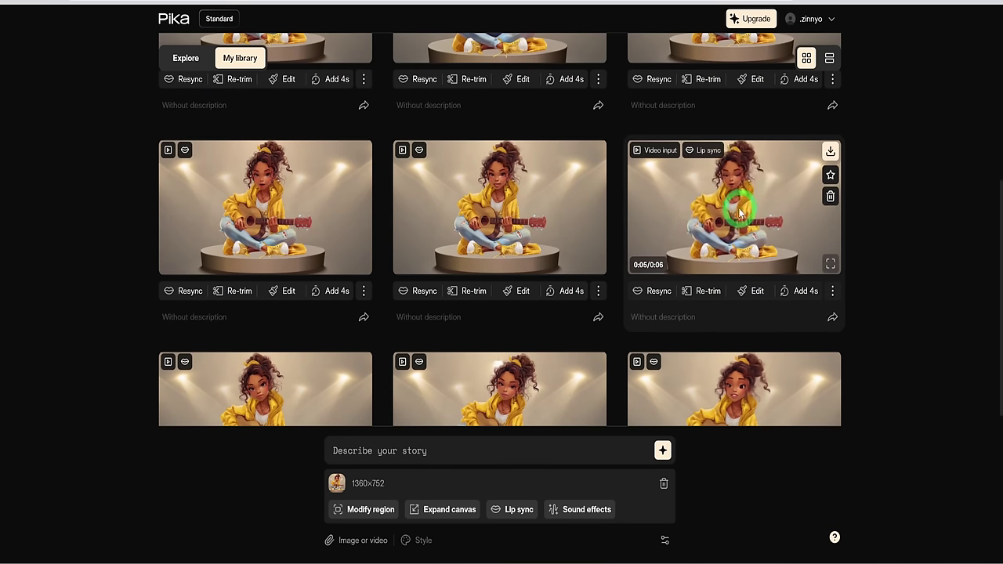
scroll(862, 301, down, 1)
scroll(862, 298, up, 2)
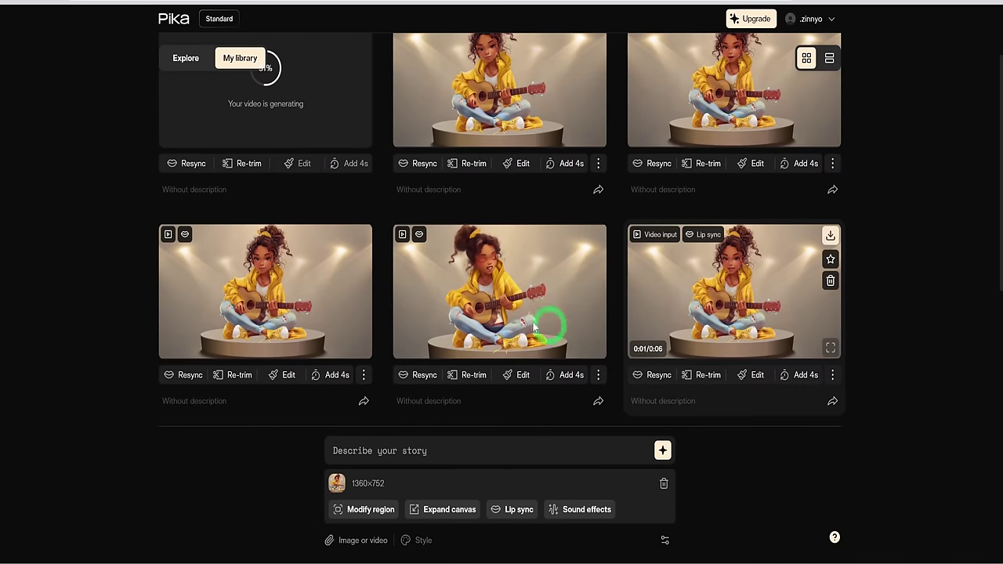
scroll(888, 201, down, 2)
click(832, 256)
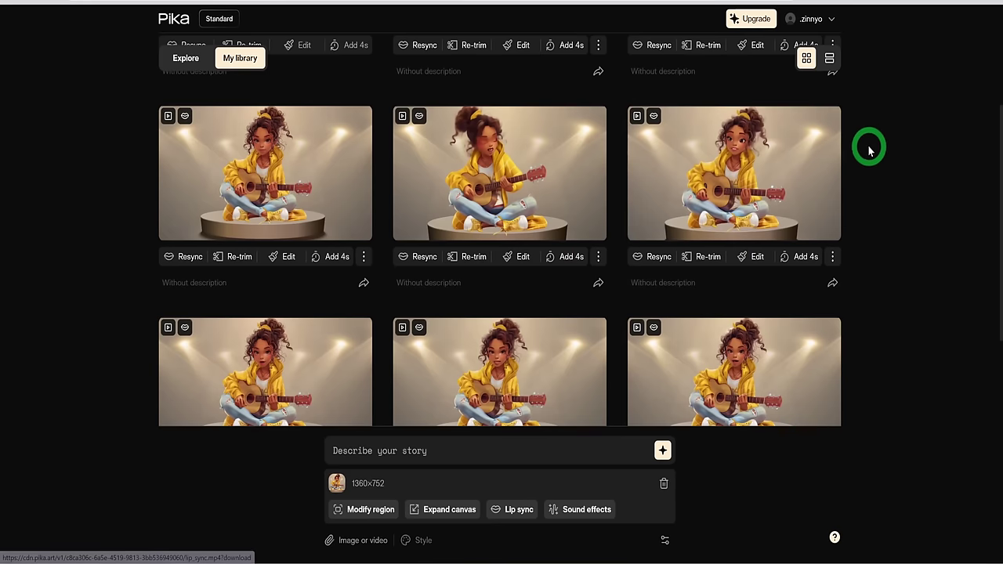
click(830, 118)
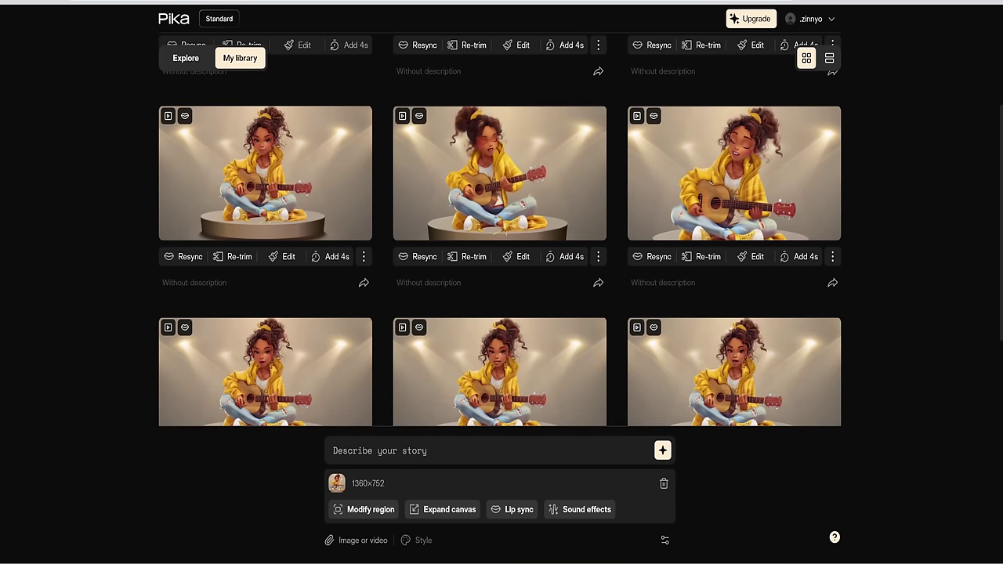
scroll(918, 302, up, 3)
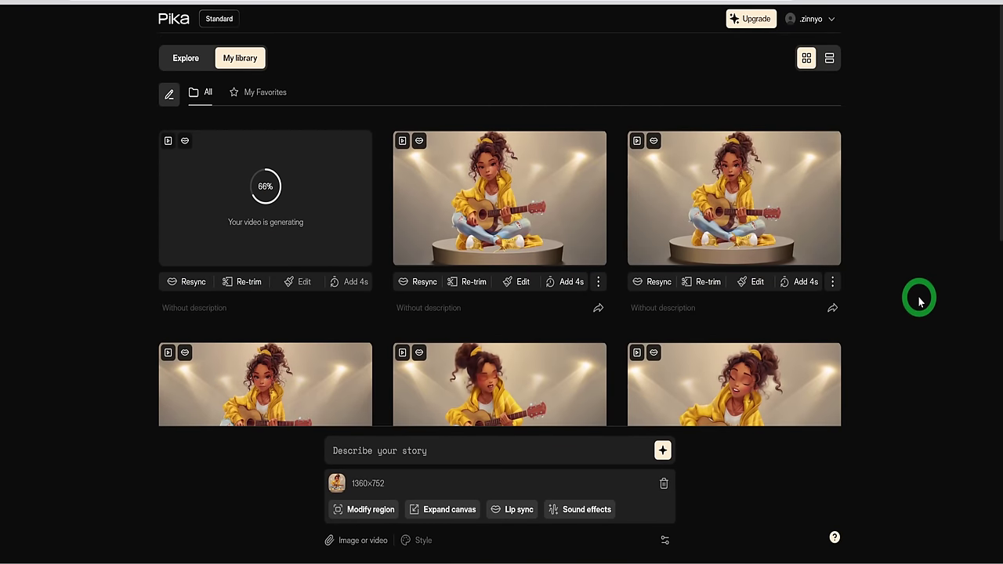
scroll(919, 298, down, 3)
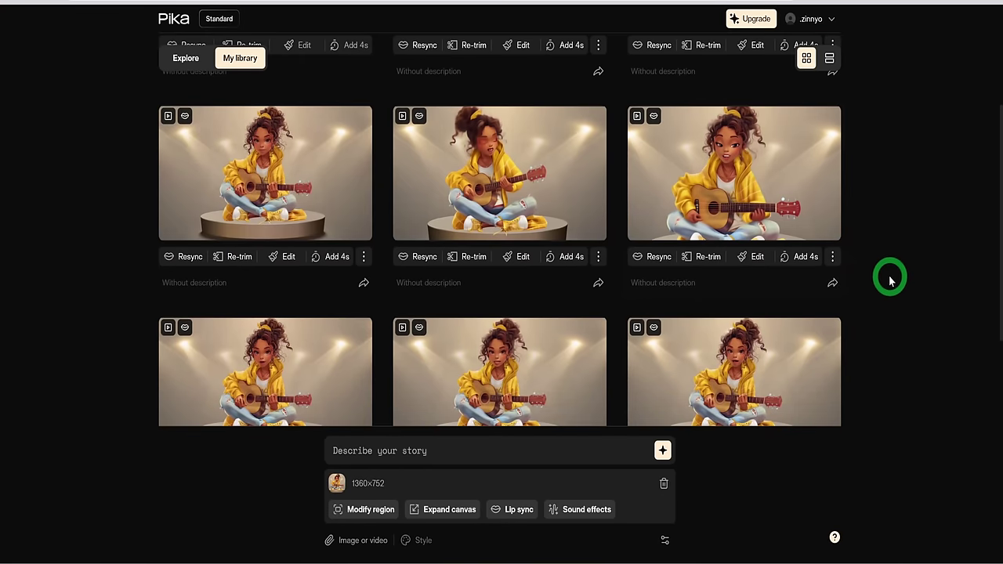
scroll(897, 284, down, 1)
scroll(896, 286, down, 3)
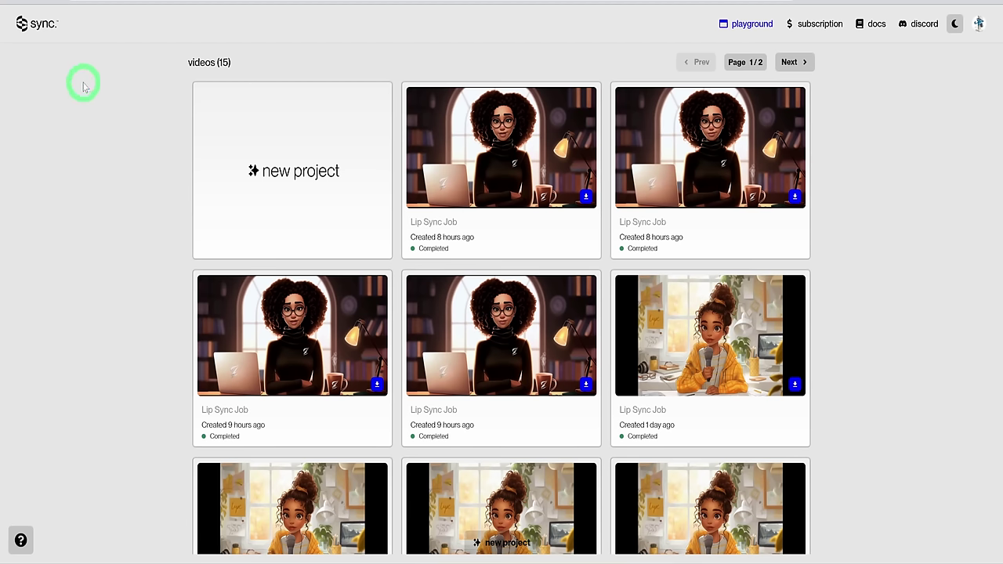
Submit a sync-1.6.0 job pairing T1.mp4 with Luma Intro vn.mp3, then play a completed job's video.
click(287, 197)
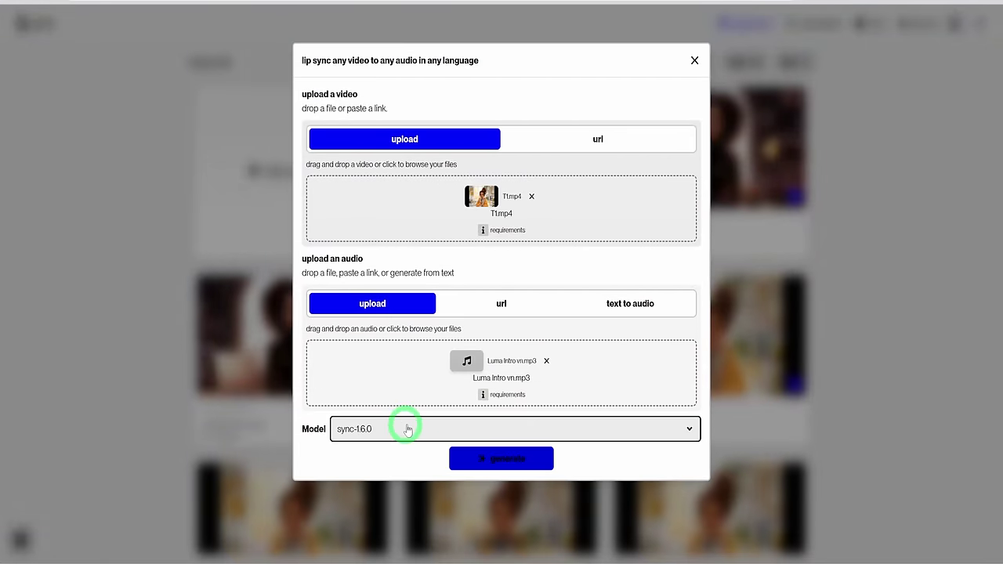
click(504, 461)
click(495, 423)
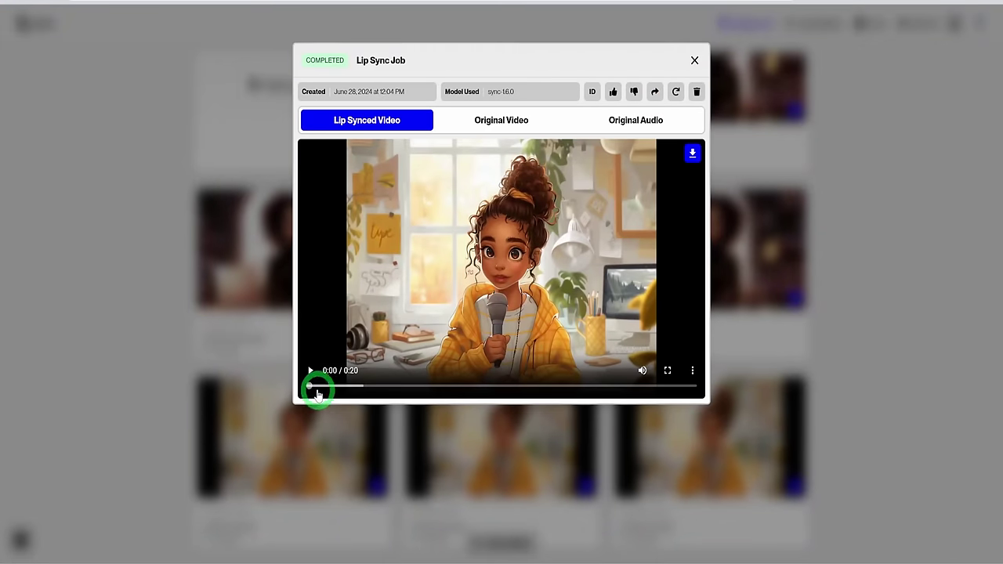
click(310, 370)
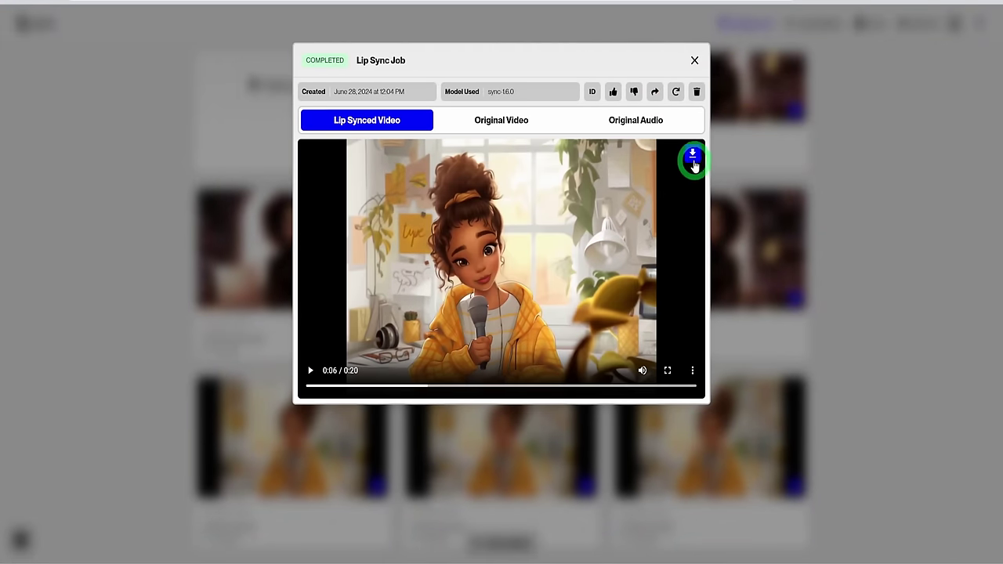